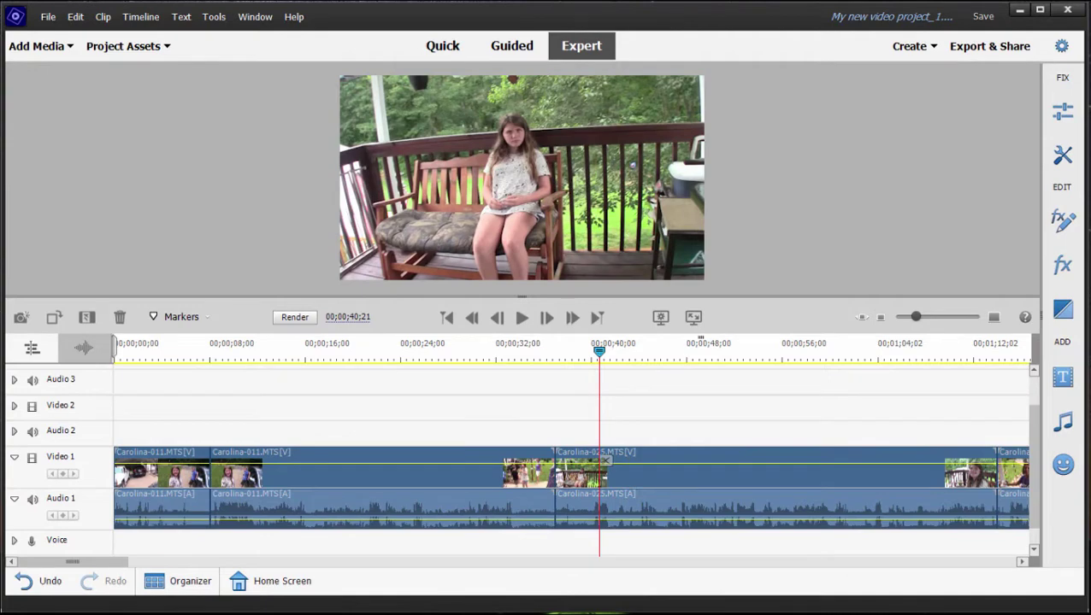
# - Trim about 1;26 off the end of the clip before Carolina-025, then shift Carolina-025 left
pyautogui.moveTo(117, 562); pyautogui.dragTo(10, 556)
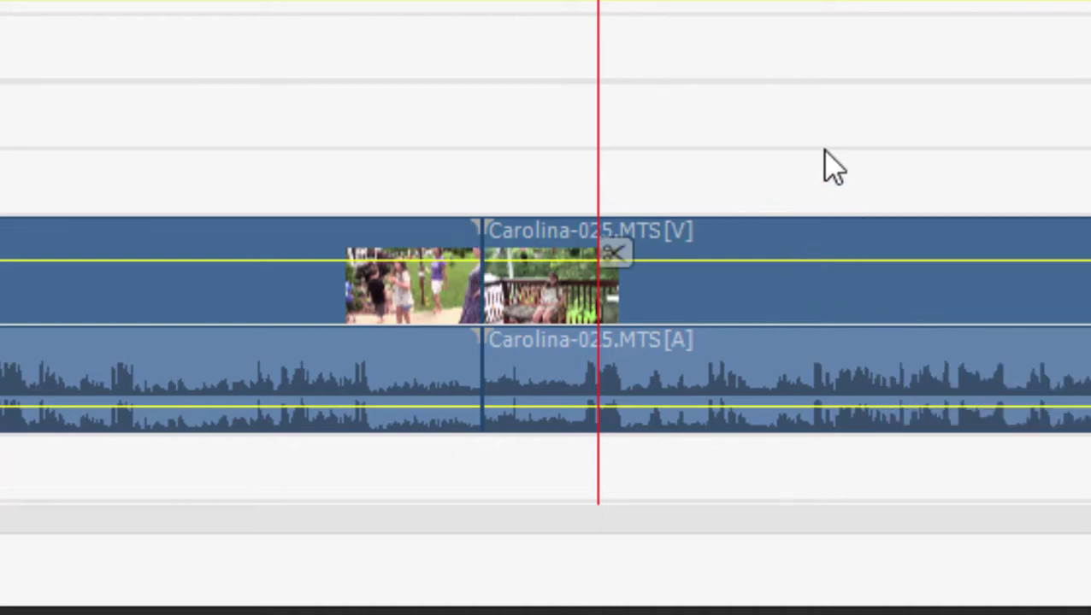
pyautogui.click(475, 266)
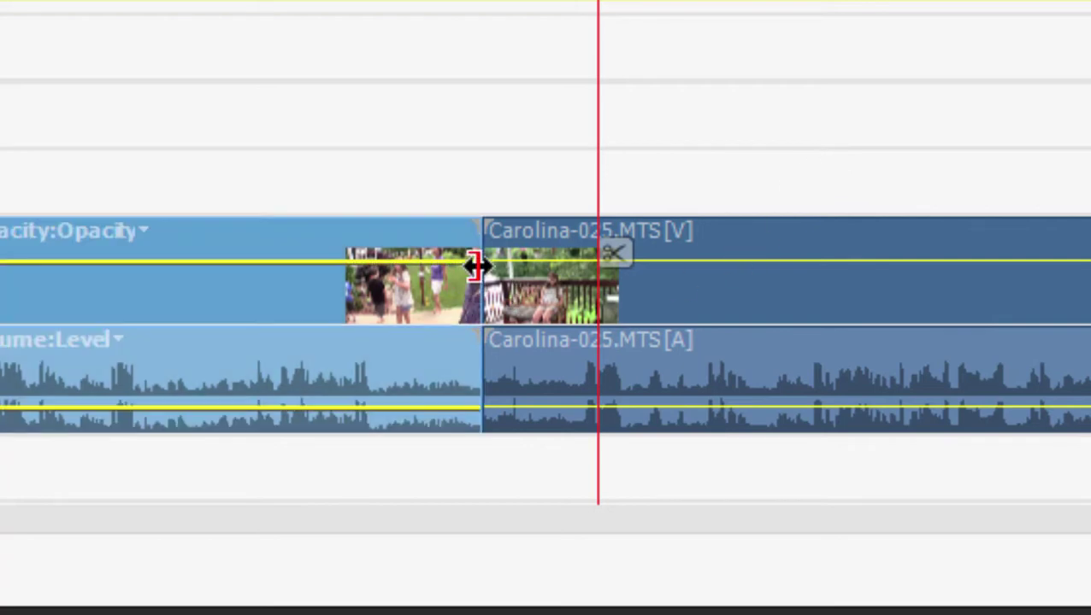
pyautogui.moveTo(475, 266); pyautogui.dragTo(421, 259)
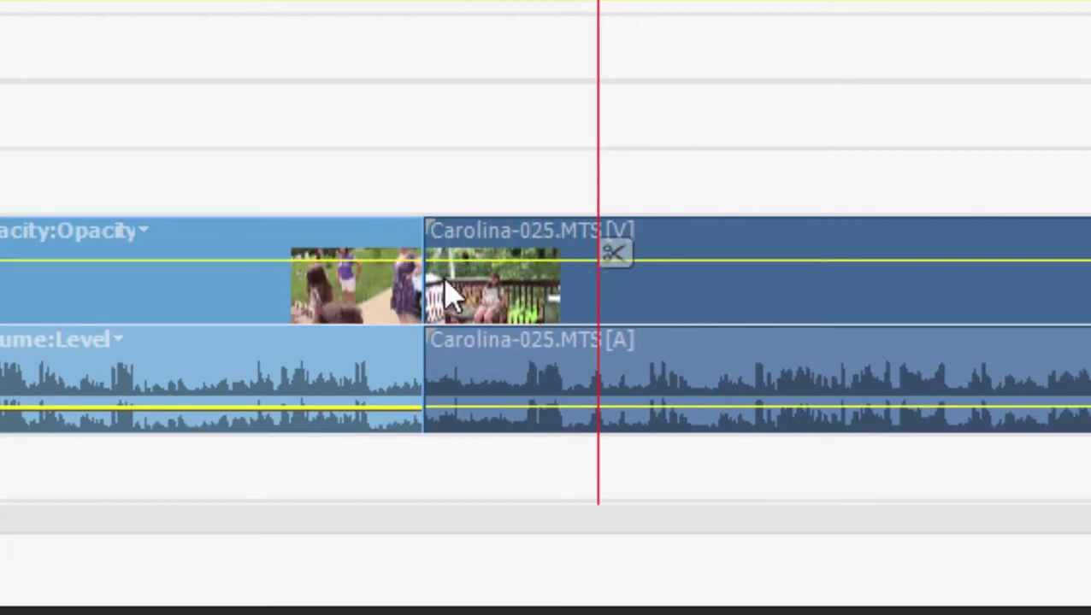
pyautogui.click(526, 295)
pyautogui.moveTo(526, 295); pyautogui.dragTo(492, 297)
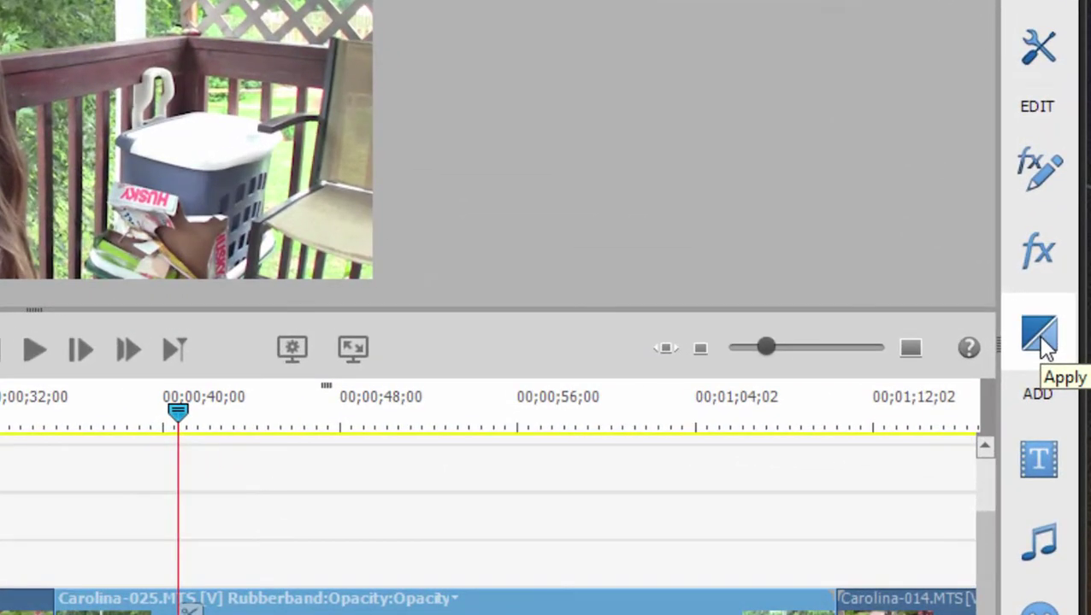
# - Filter the video transitions to the Slide category and preview Band Slide
pyautogui.click(1040, 340)
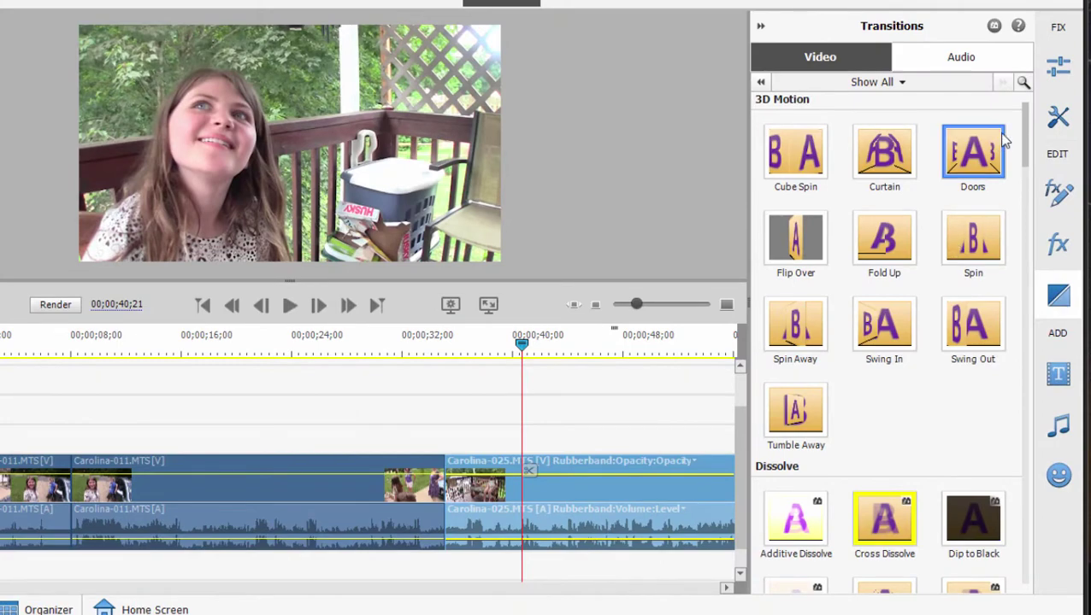
pyautogui.moveTo(1028, 147); pyautogui.dragTo(1008, 81)
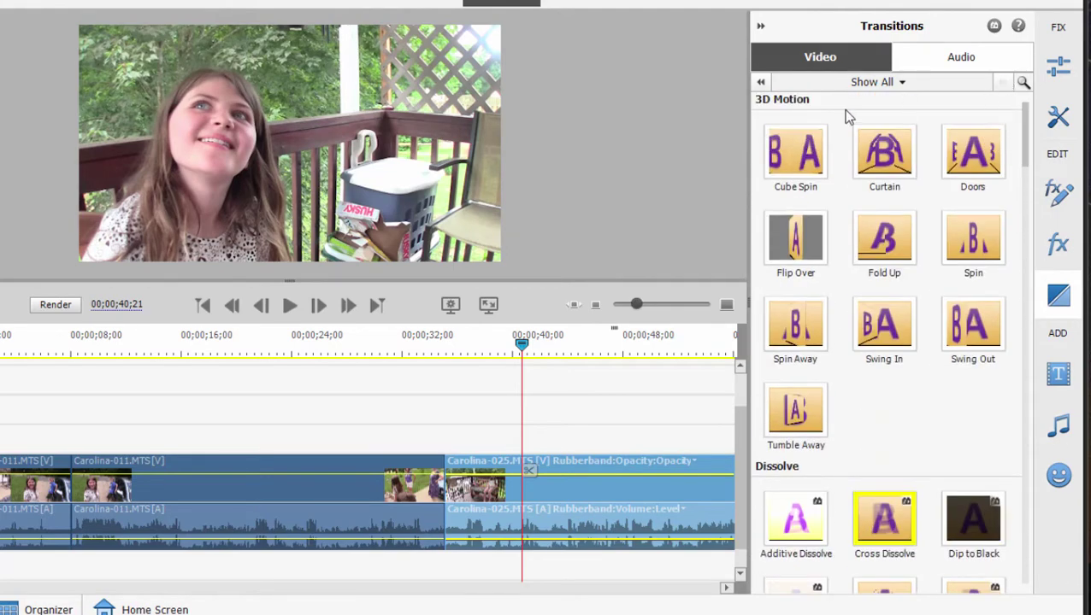
pyautogui.click(857, 84)
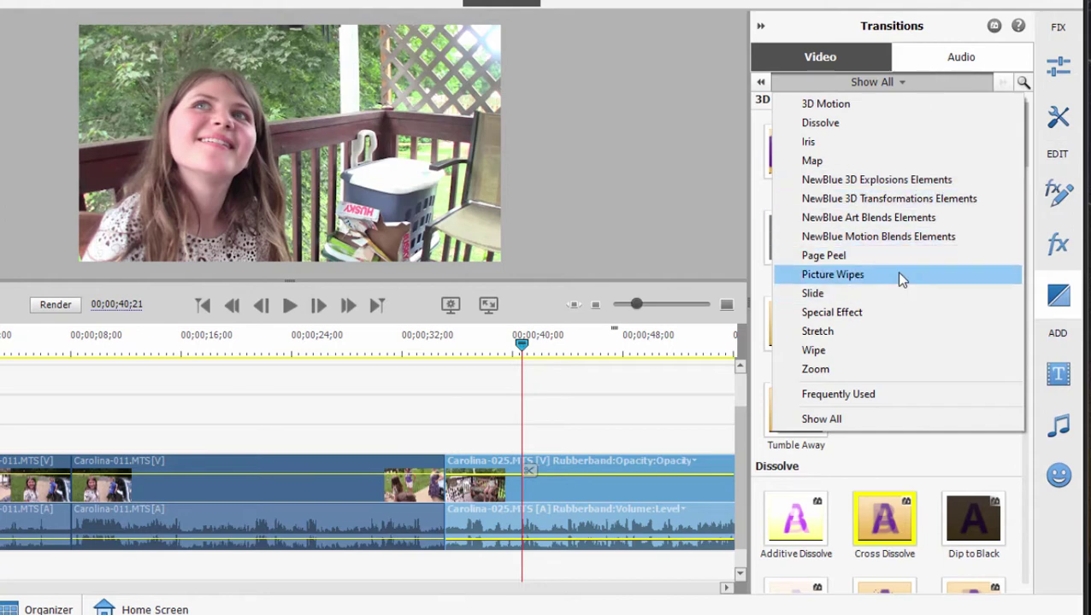
pyautogui.click(881, 293)
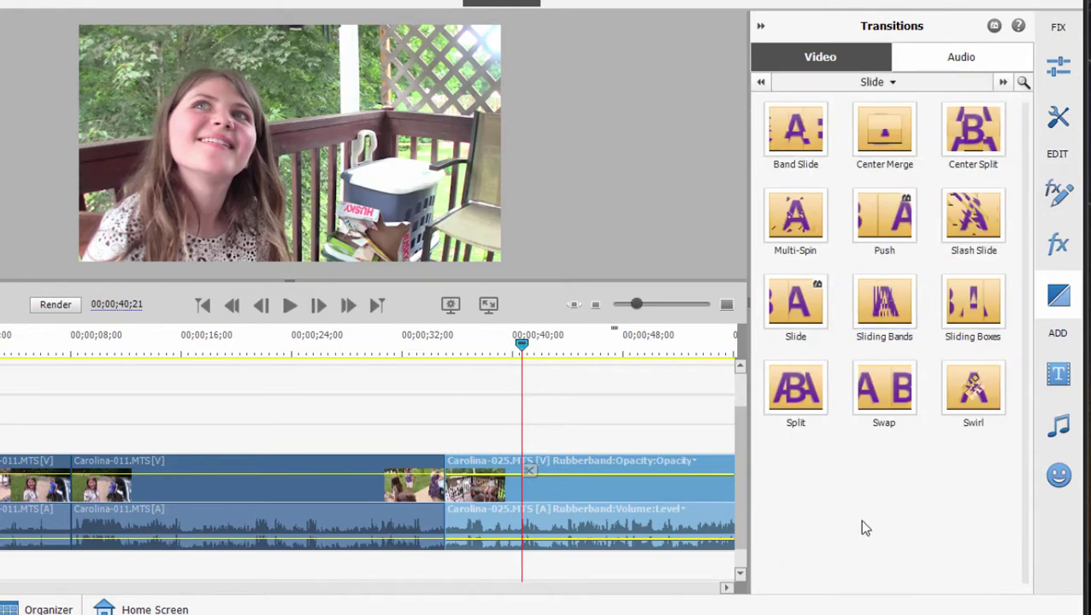
pyautogui.click(795, 130)
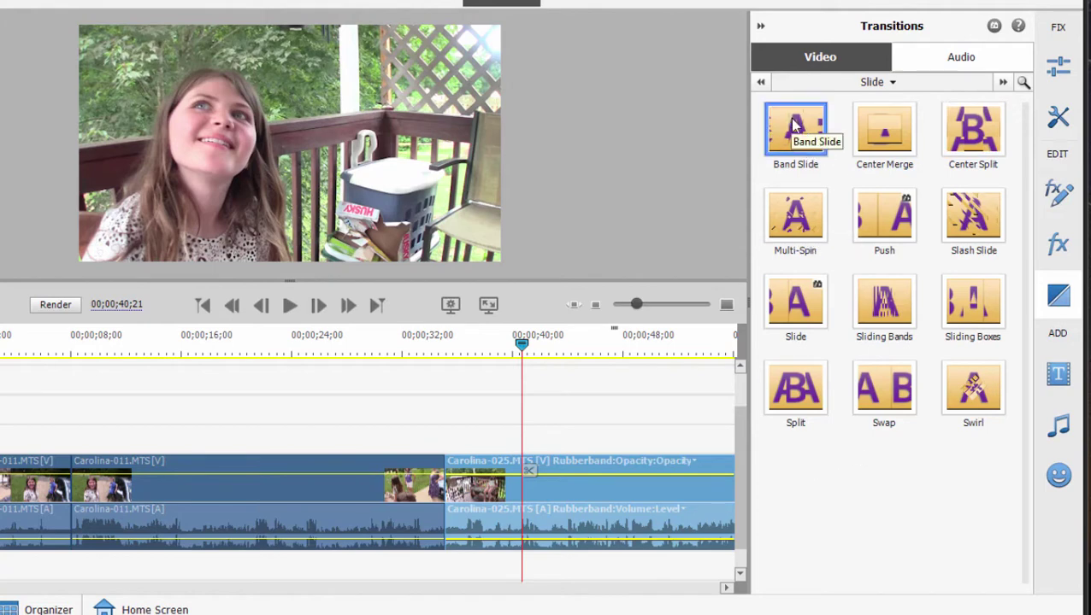
# - Drop Band Slide on the Carolina-011/Carolina-025 boundary and scrub around 34;23 to preview it
pyautogui.moveTo(795, 127); pyautogui.dragTo(440, 472)
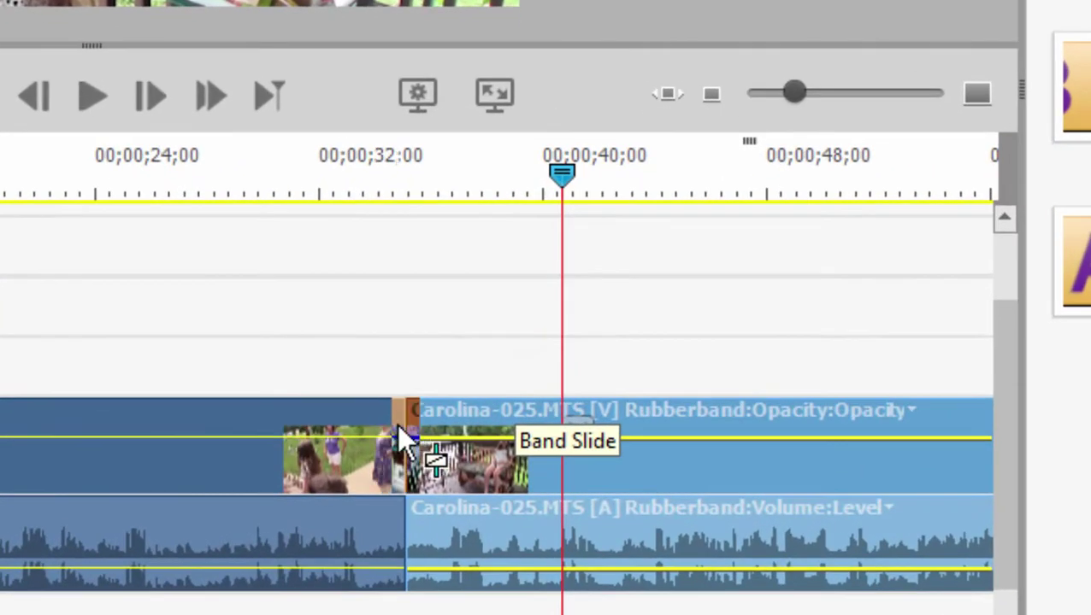
pyautogui.moveTo(398, 426); pyautogui.dragTo(399, 427)
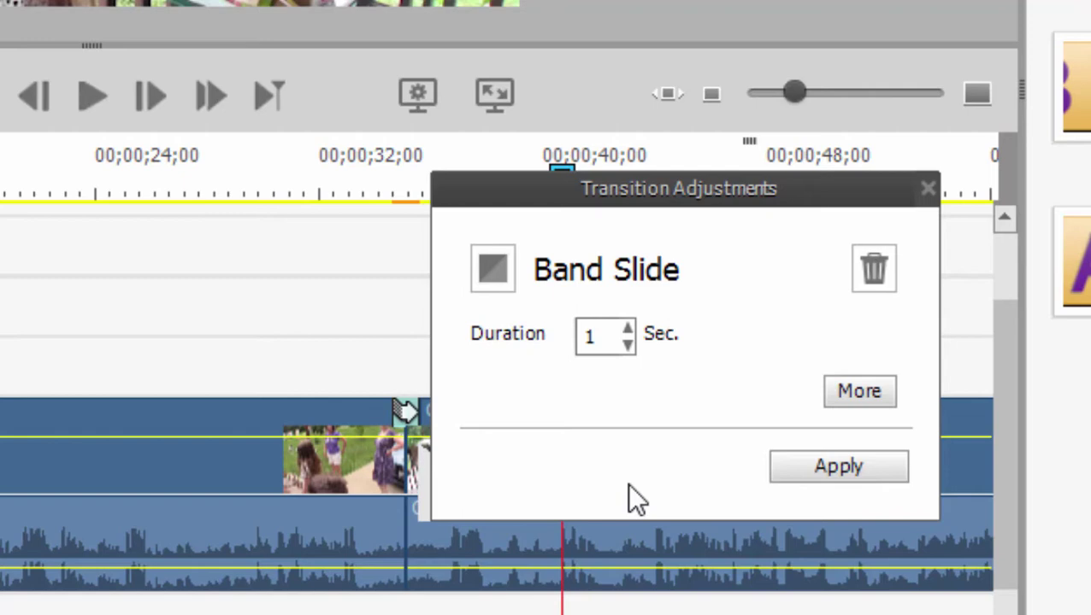
pyautogui.click(861, 383)
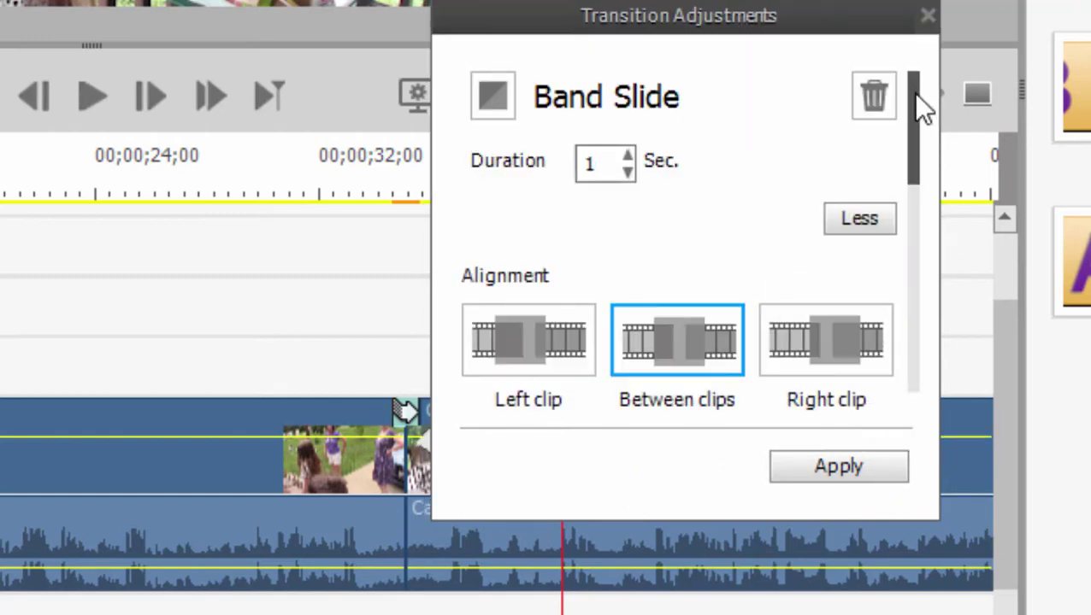
pyautogui.moveTo(913, 94); pyautogui.dragTo(928, 318)
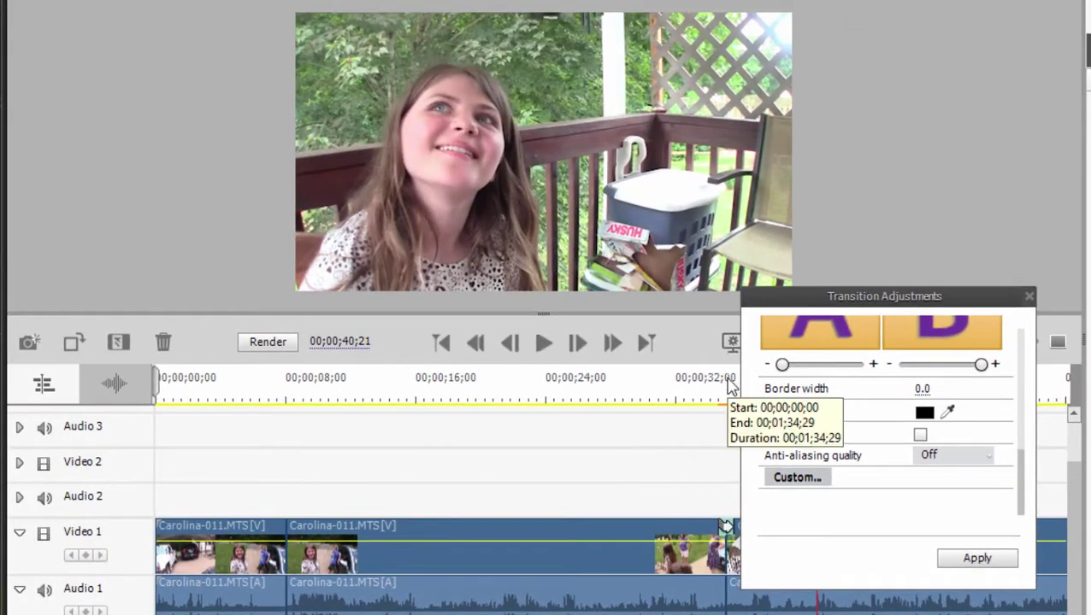
pyautogui.moveTo(731, 387); pyautogui.dragTo(727, 363)
pyautogui.click(1028, 297)
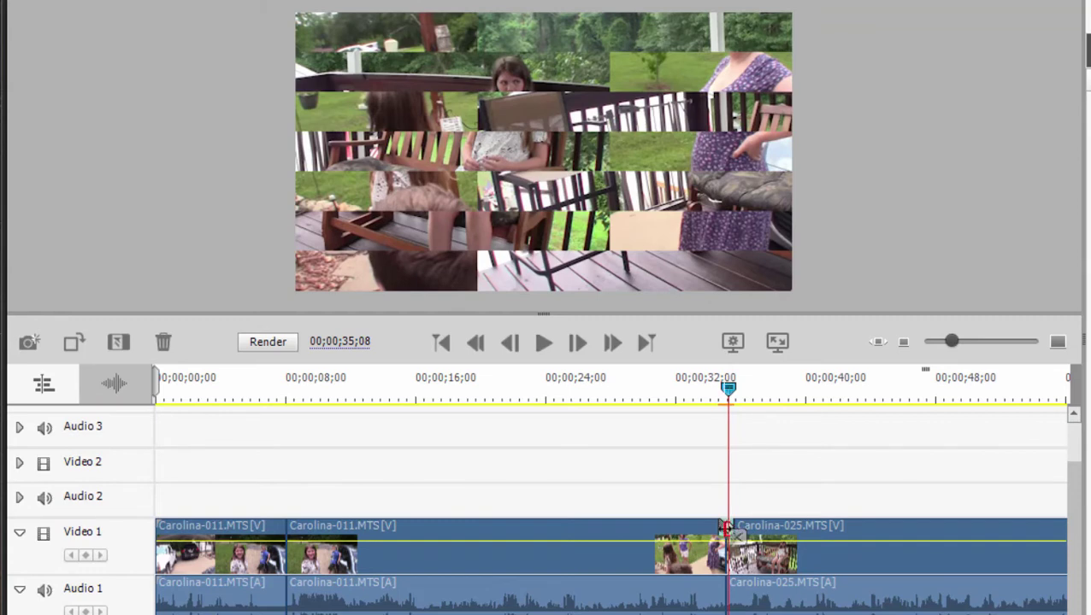
# - Set the Band Slide border width to 4.8 and tick Reverse
pyautogui.doubleClick(725, 532)
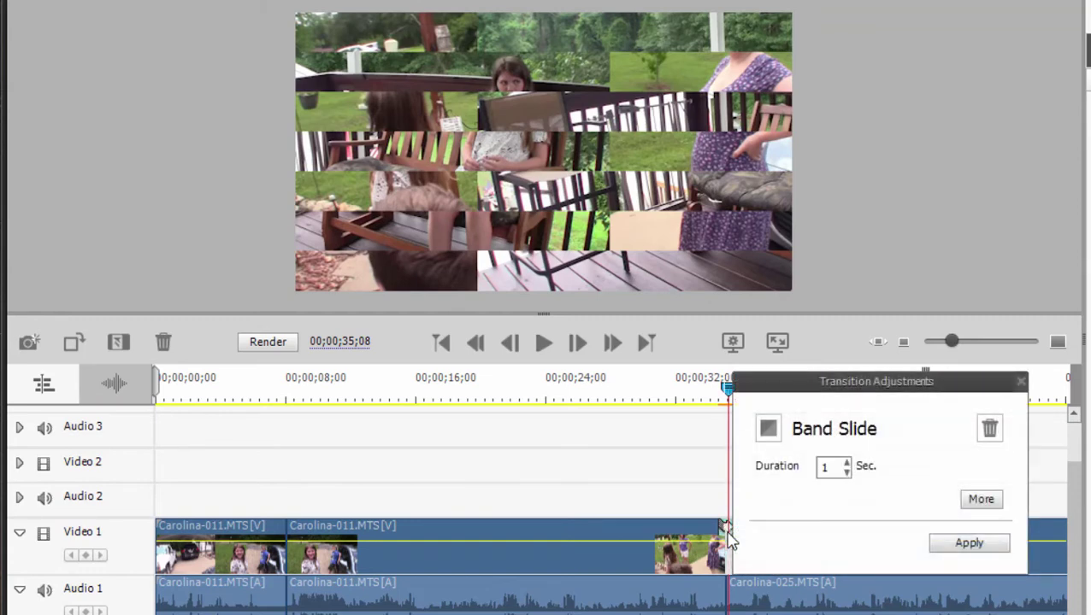
pyautogui.click(983, 500)
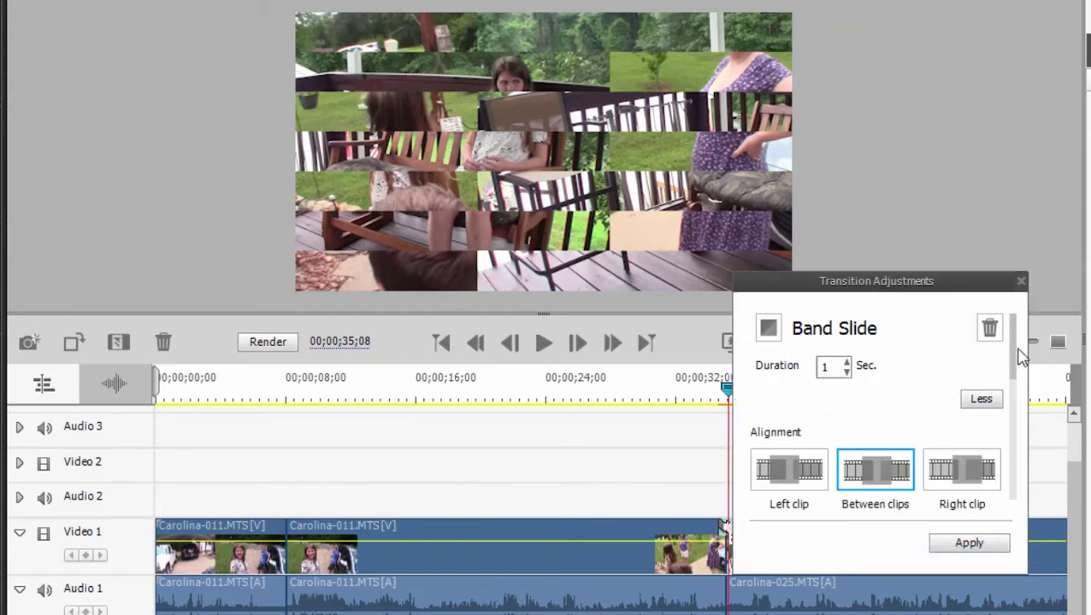
pyautogui.moveTo(1019, 385); pyautogui.dragTo(1006, 503)
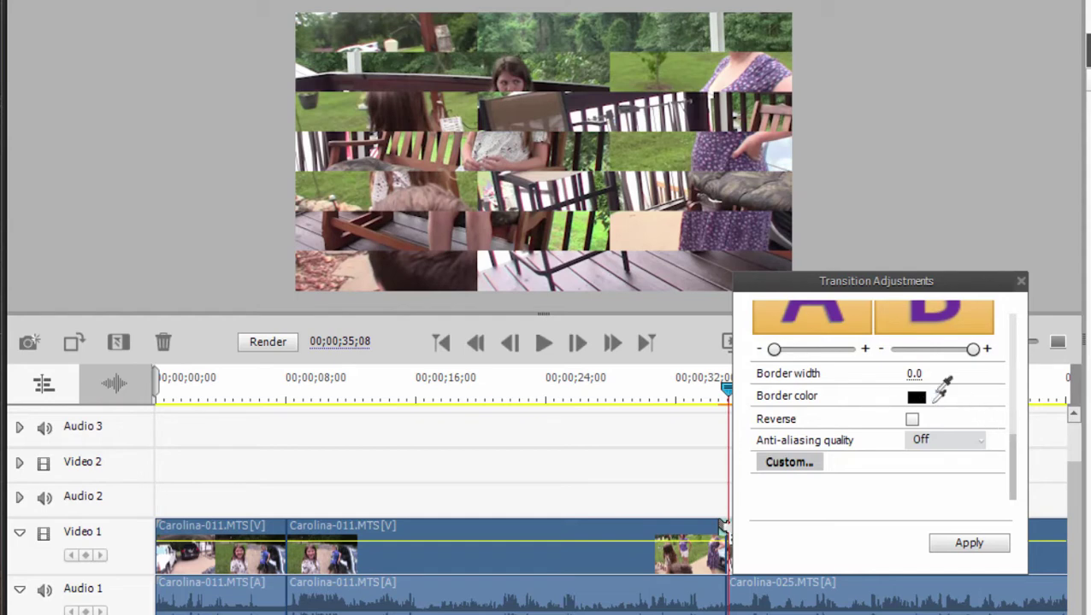
pyautogui.moveTo(927, 383); pyautogui.dragTo(934, 384)
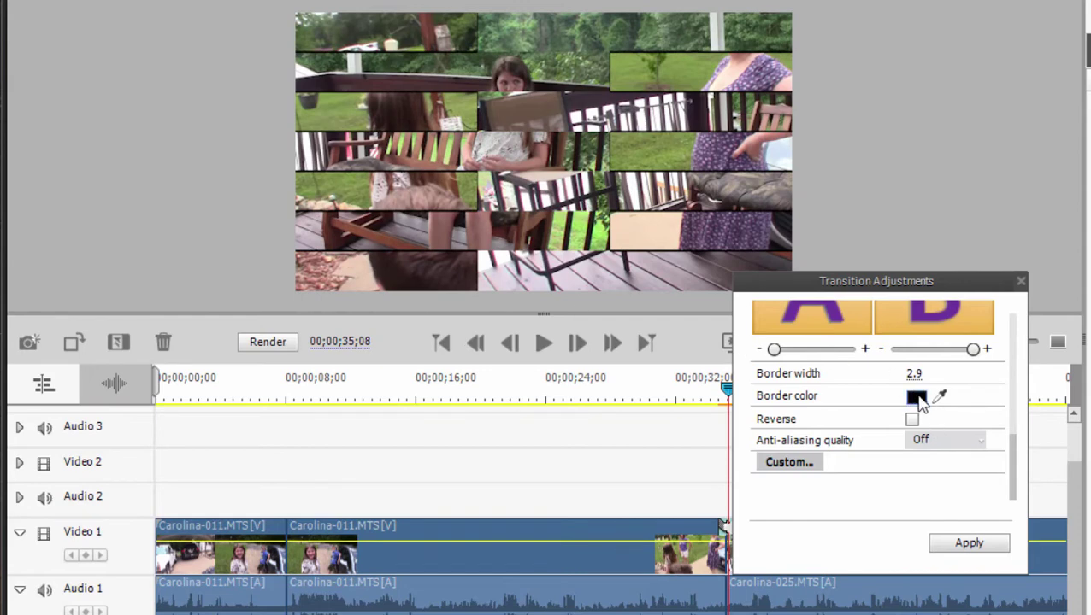
pyautogui.moveTo(918, 376); pyautogui.dragTo(925, 376)
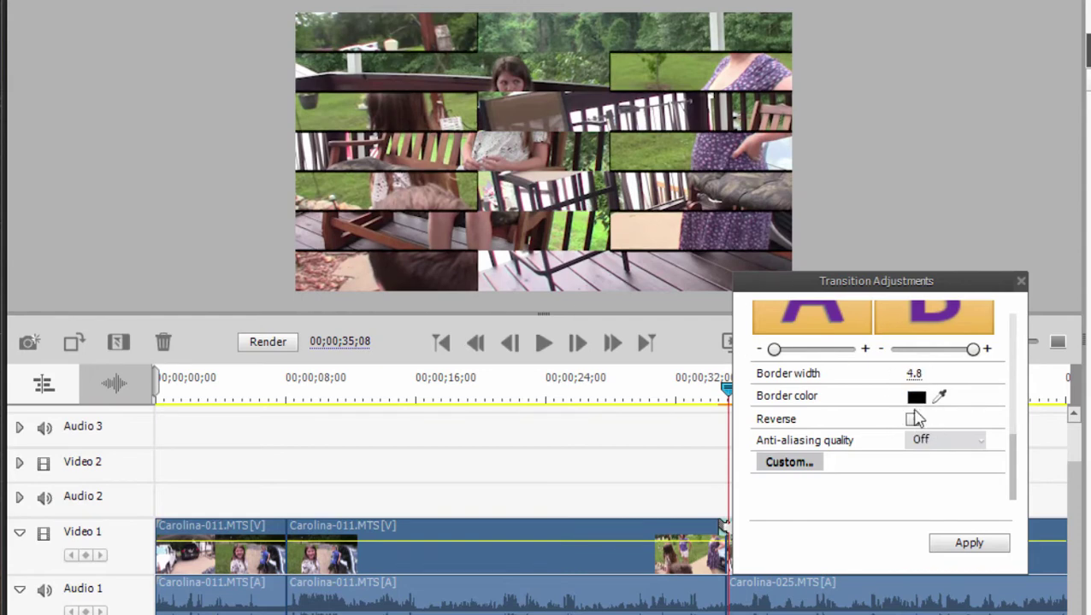
pyautogui.click(912, 421)
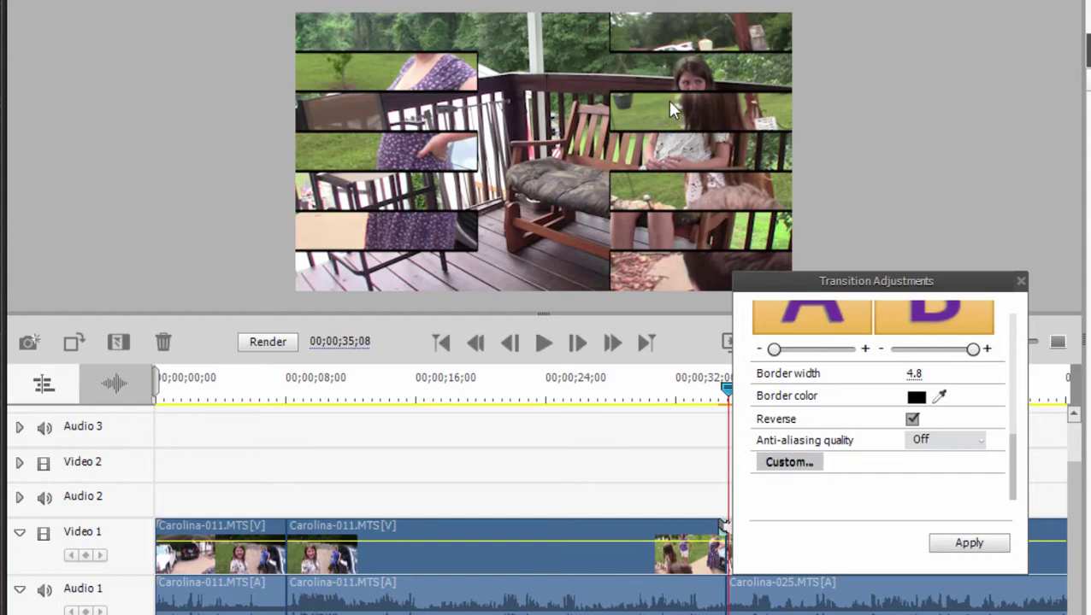
# - Change Band Slide from 7 to 32 bands, apply it, and rewind to before the transition
pyautogui.click(811, 466)
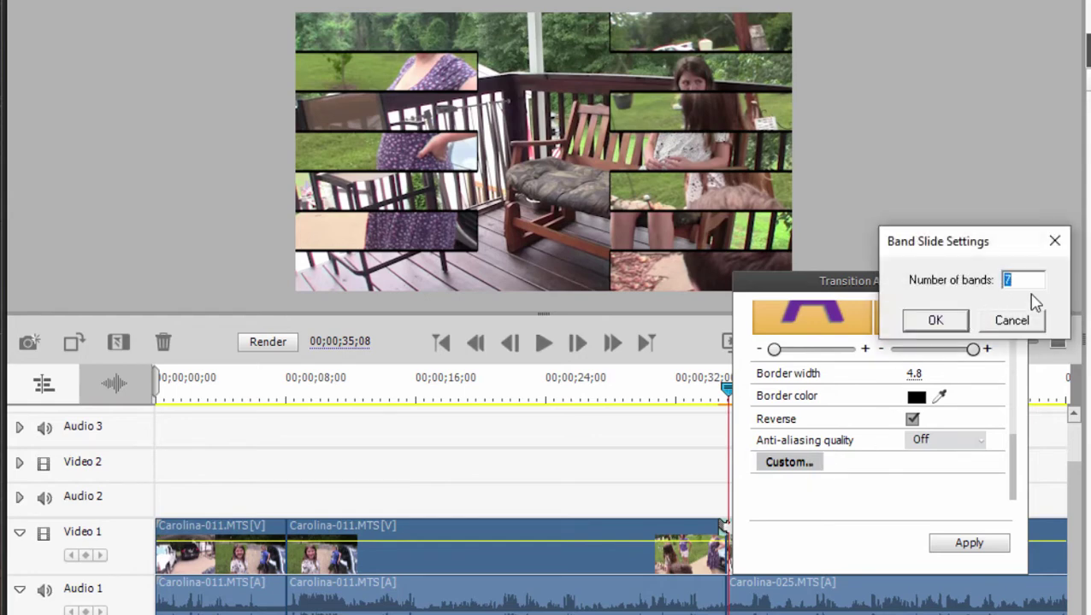
pyautogui.write('32')
pyautogui.click(934, 319)
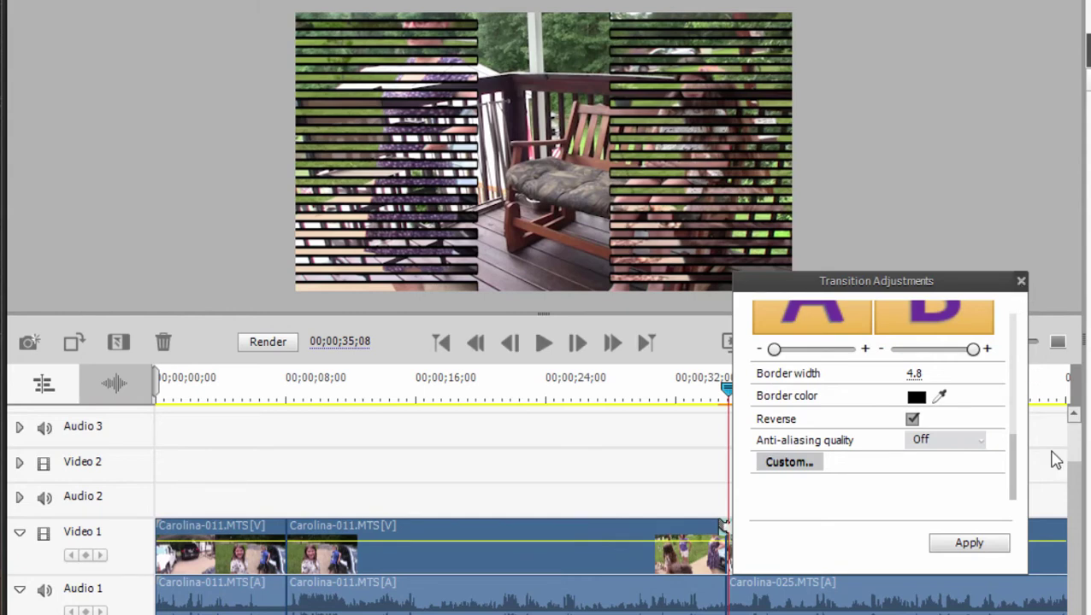
pyautogui.click(962, 543)
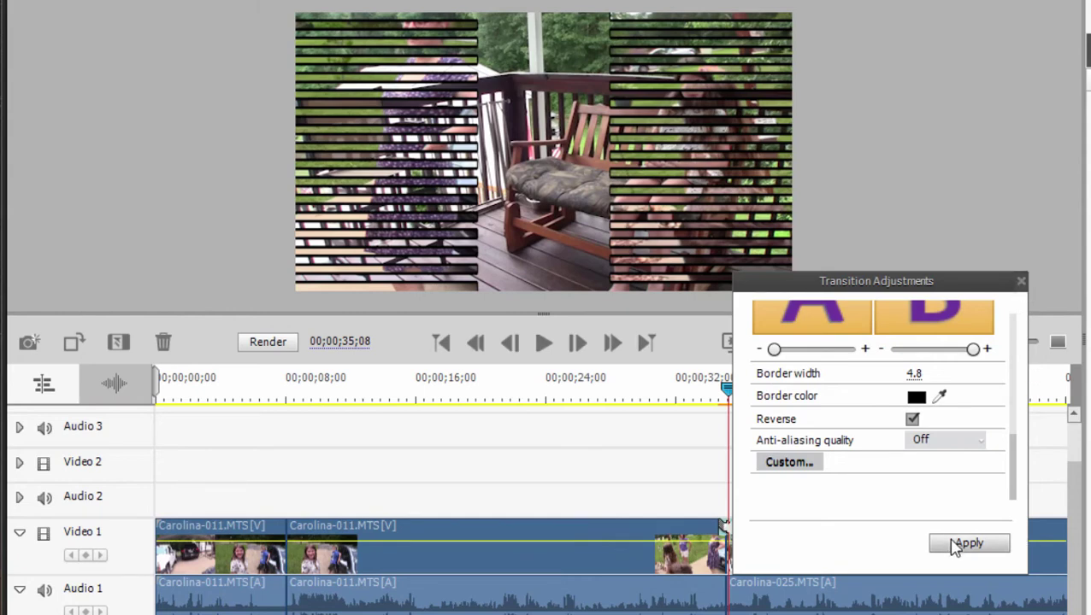
pyautogui.click(1021, 281)
pyautogui.moveTo(728, 389); pyautogui.dragTo(728, 389)
pyautogui.press('space')
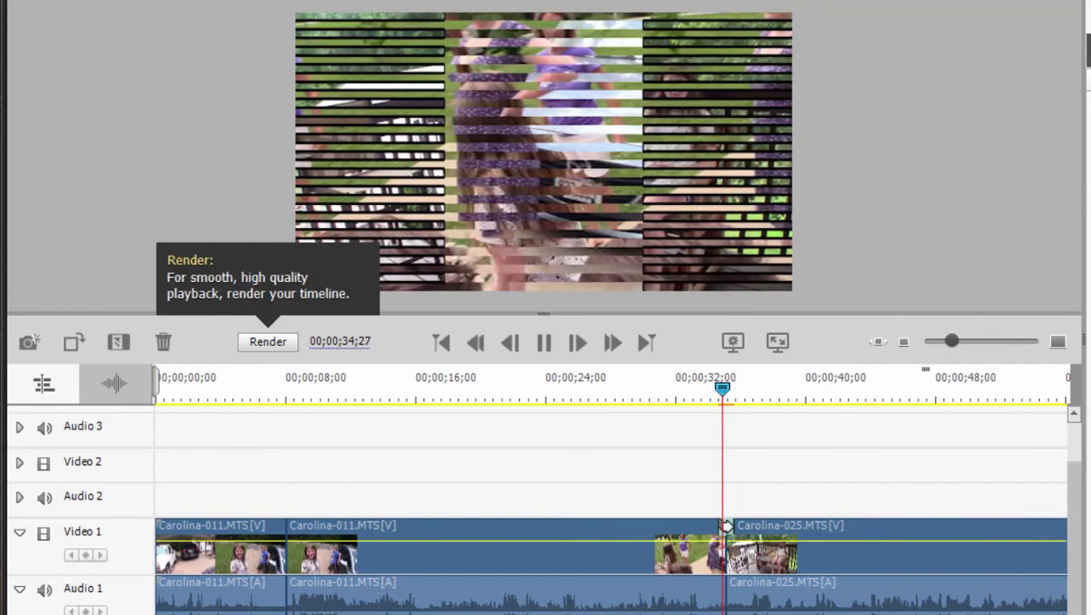
pyautogui.press('space')
pyautogui.click(694, 391)
pyautogui.press('space')
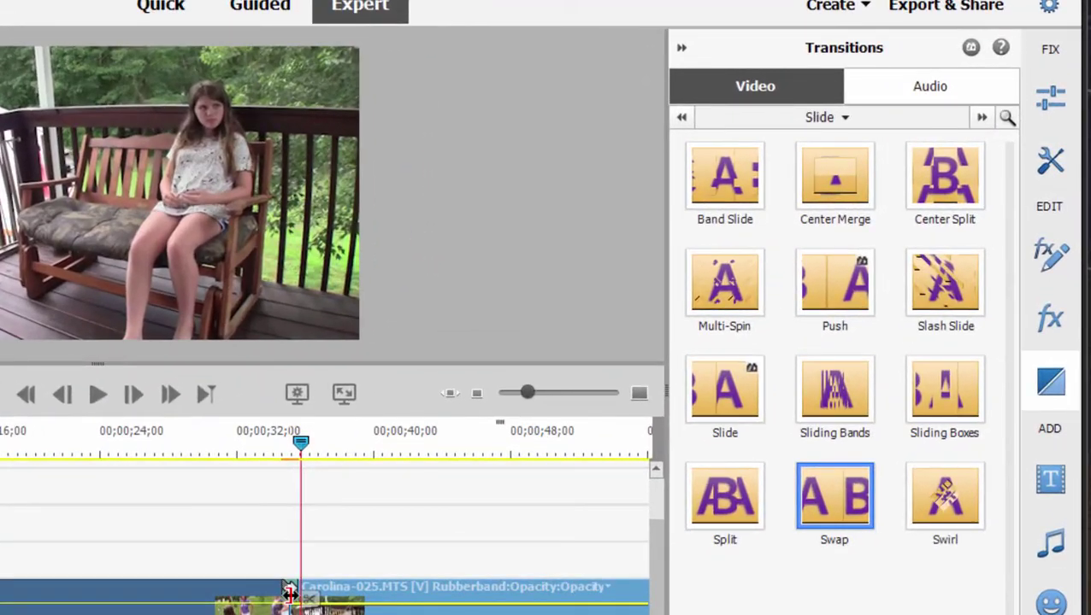
# - Drop Center Peel from the Page Peel category onto the junction of the two clips
pyautogui.click(762, 120)
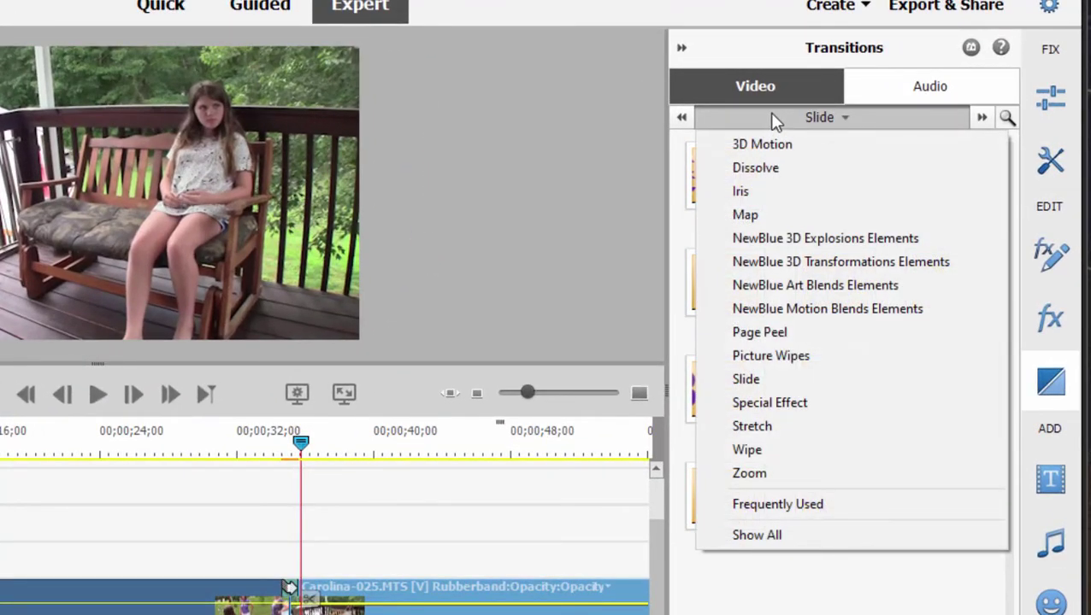
pyautogui.click(763, 333)
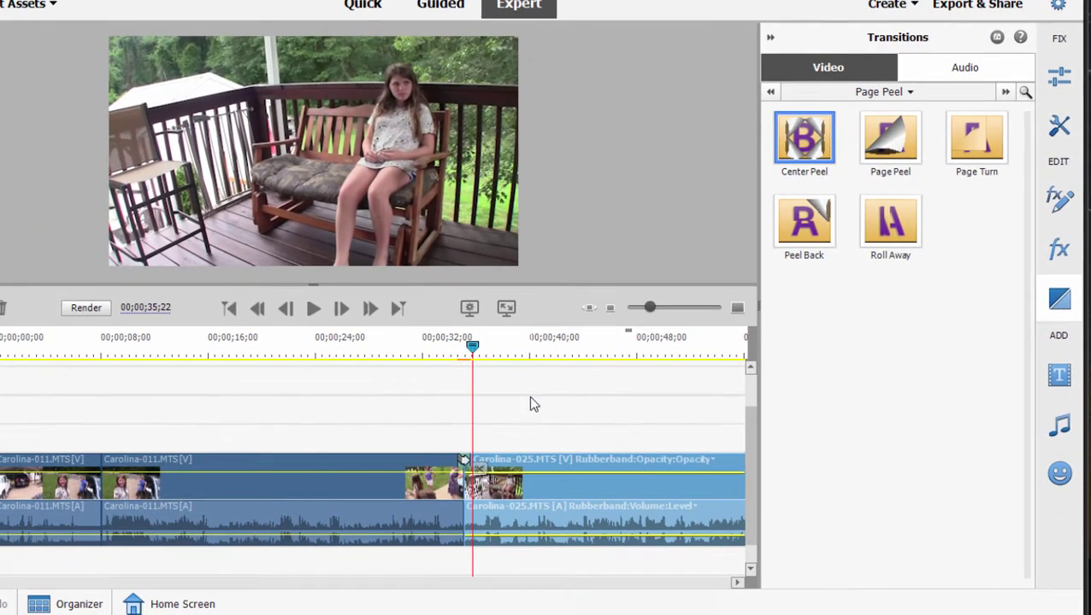
pyautogui.moveTo(530, 398); pyautogui.dragTo(469, 484)
# - Close the Center Peel adjustments, rewind before the transition, and play it
pyautogui.click(677, 459)
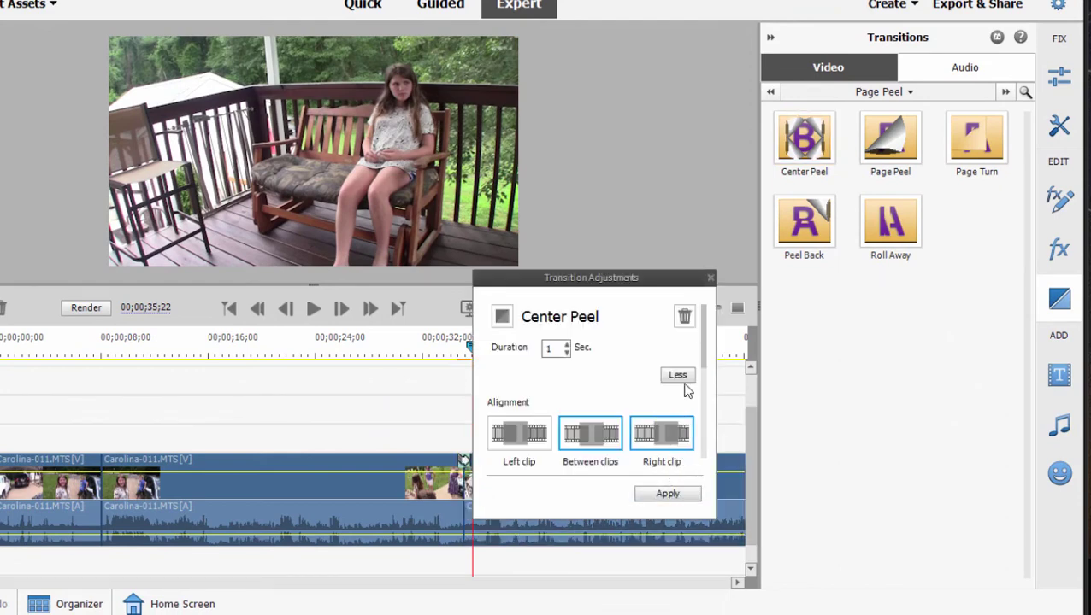
pyautogui.moveTo(704, 329)
pyautogui.mouseDown()
pyautogui.moveTo(718, 418)
pyautogui.moveTo(717, 316)
pyautogui.mouseUp()
pyautogui.click(710, 277)
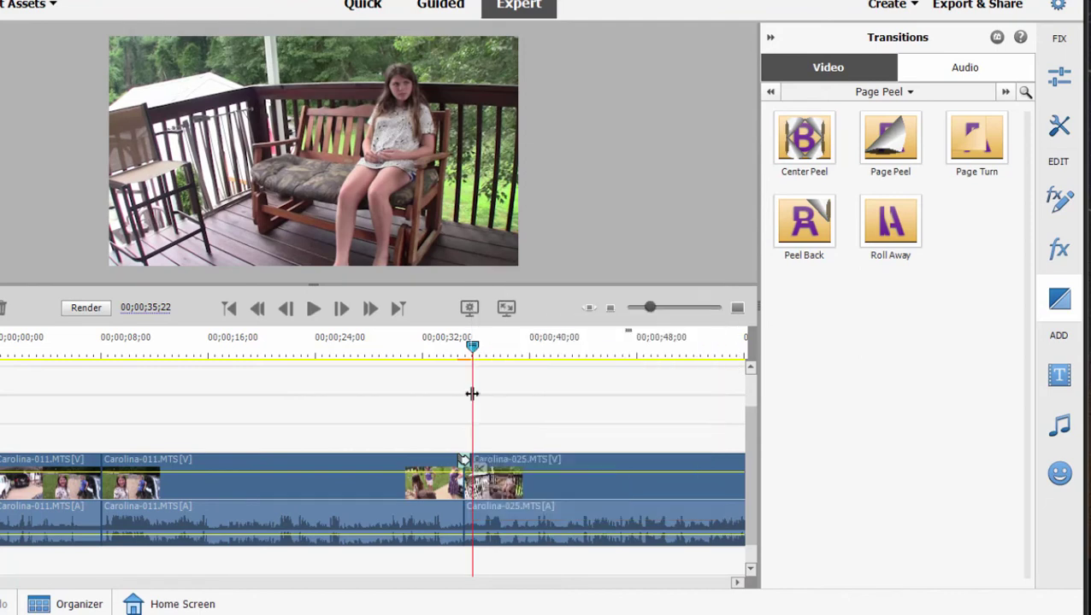
pyautogui.moveTo(472, 346); pyautogui.dragTo(457, 355)
pyautogui.press('space')
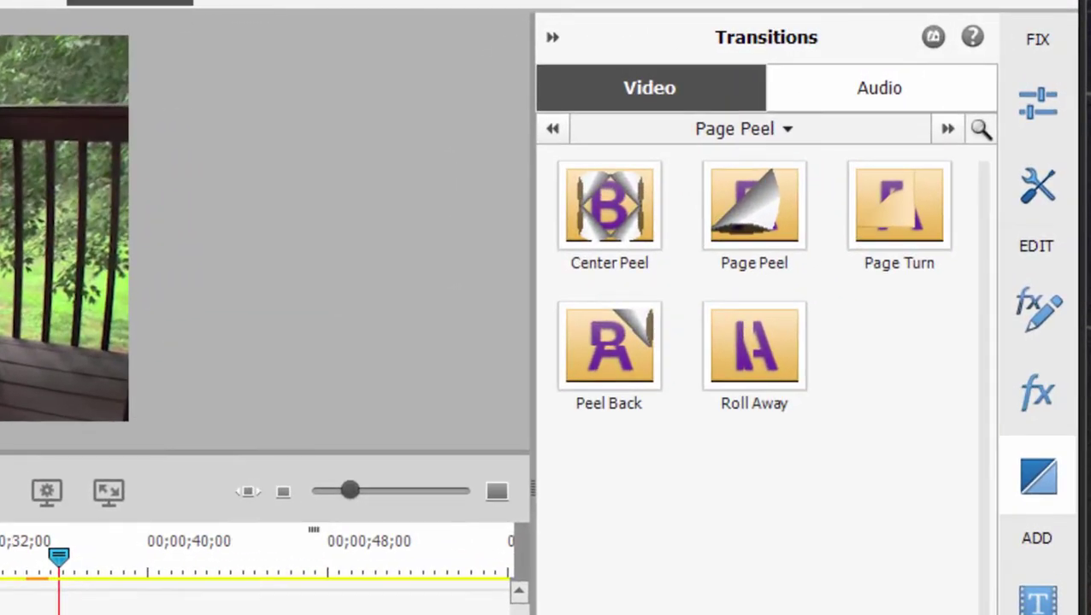
pyautogui.click(898, 205)
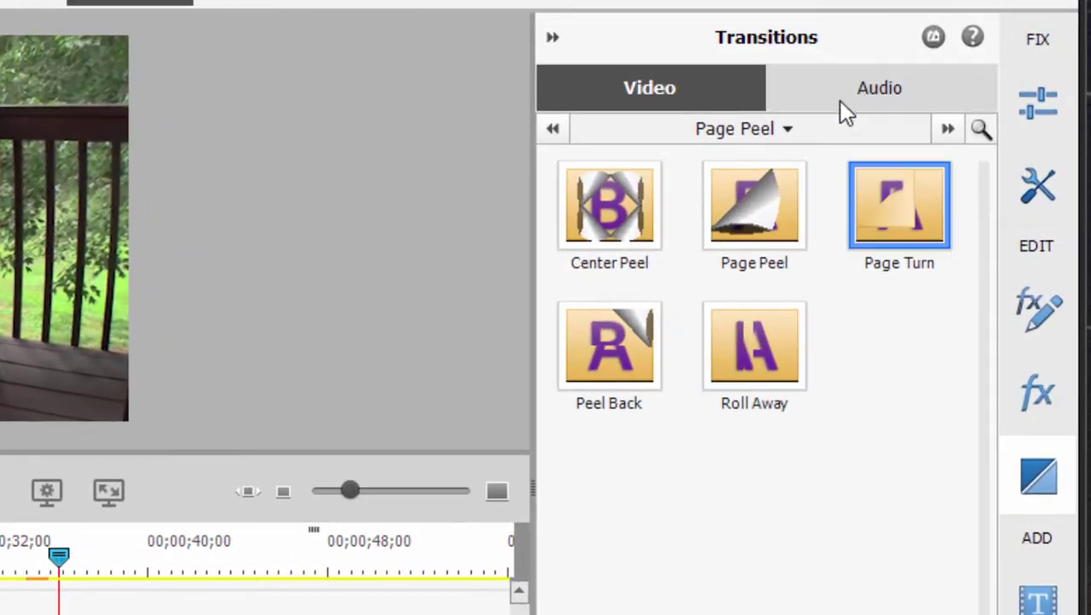
pyautogui.click(844, 94)
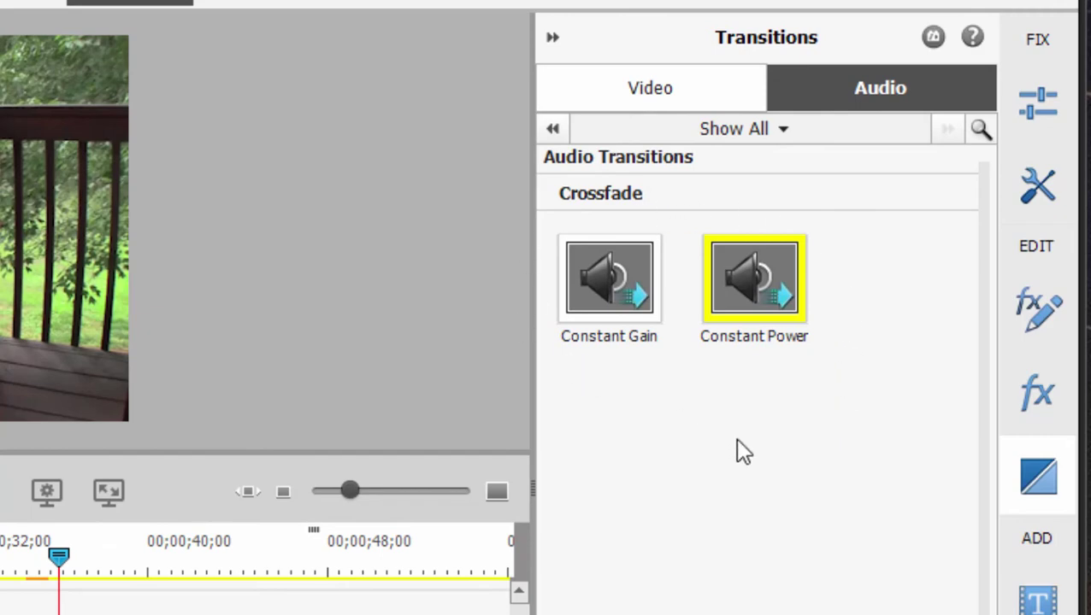
# - Set the transition category filter to Show All, scroll to Slide, and deselect Carolina-025
pyautogui.click(646, 92)
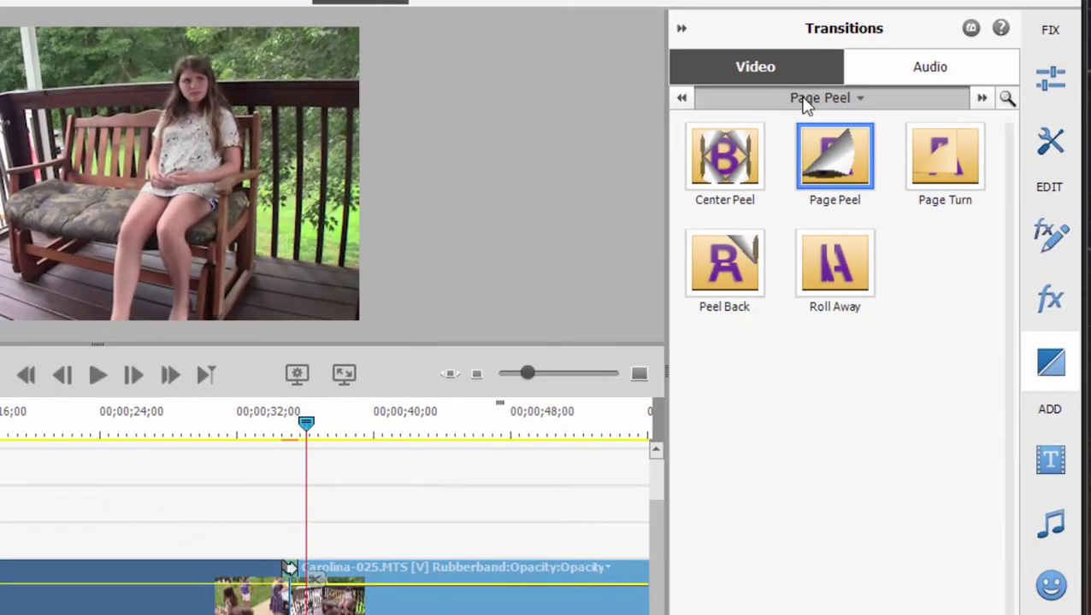
pyautogui.click(804, 99)
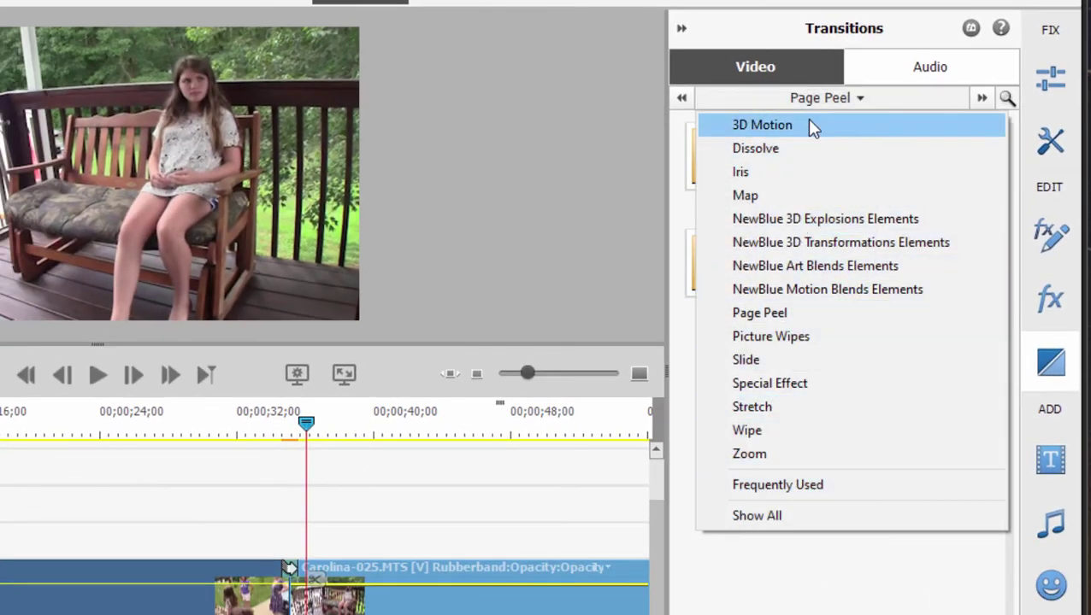
pyautogui.click(857, 516)
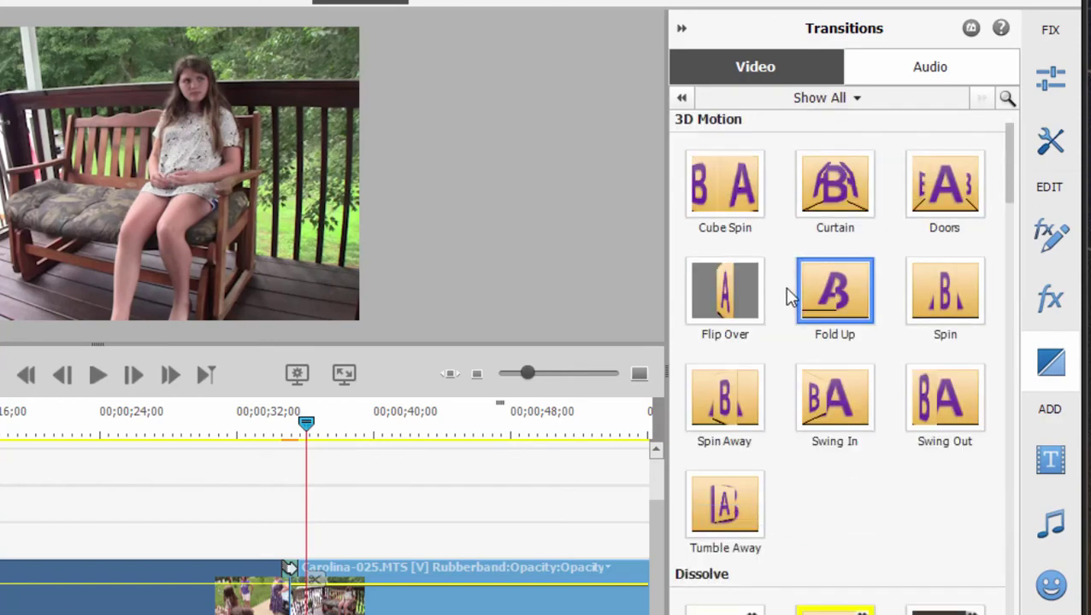
pyautogui.scroll(-10, 784, 287)
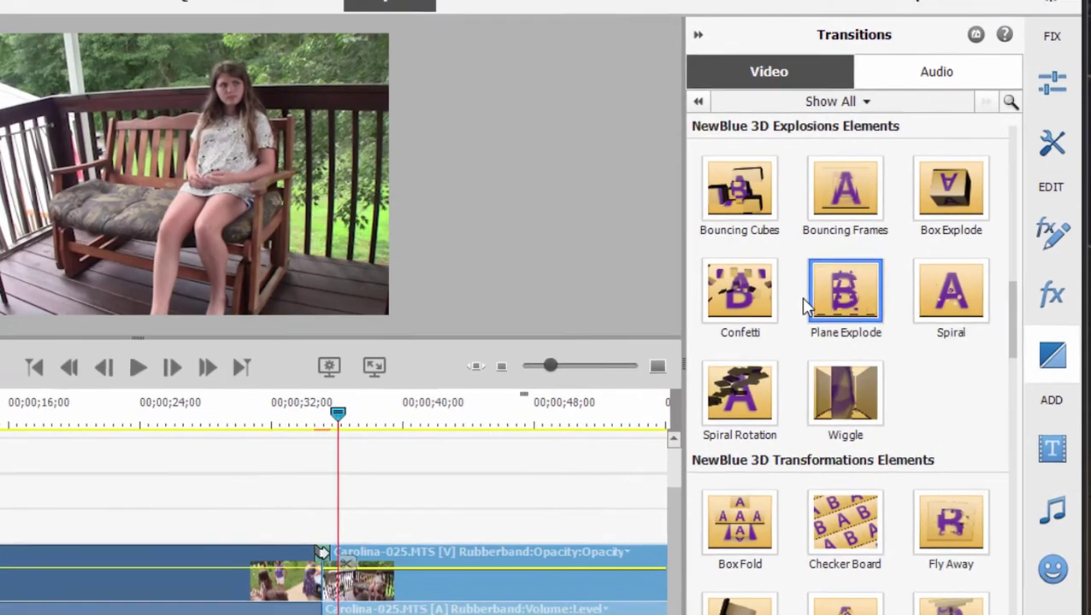
pyautogui.scroll(-10, 803, 300)
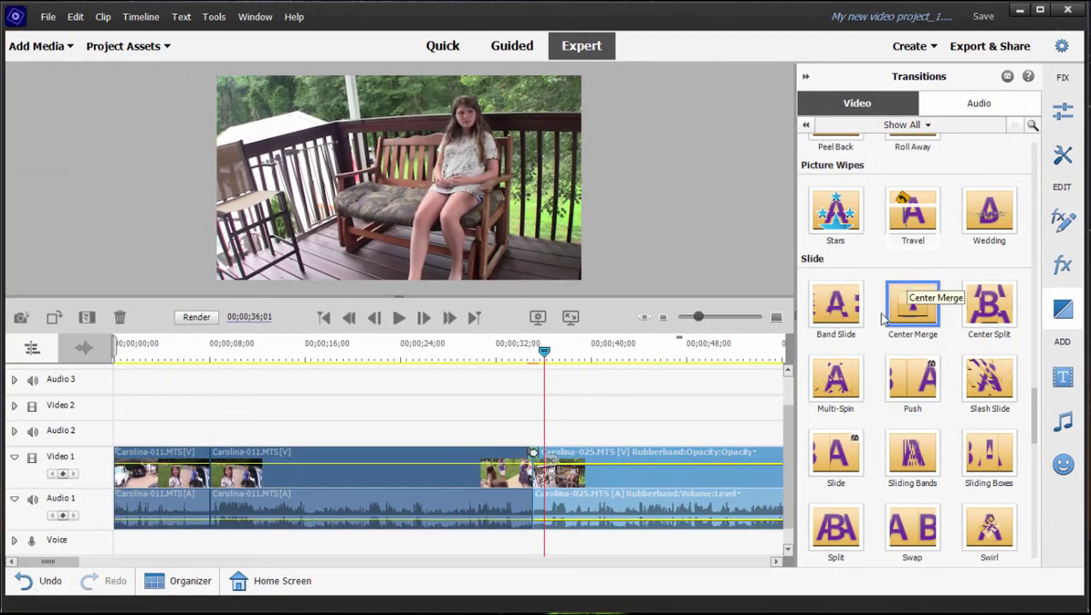
pyautogui.click(563, 414)
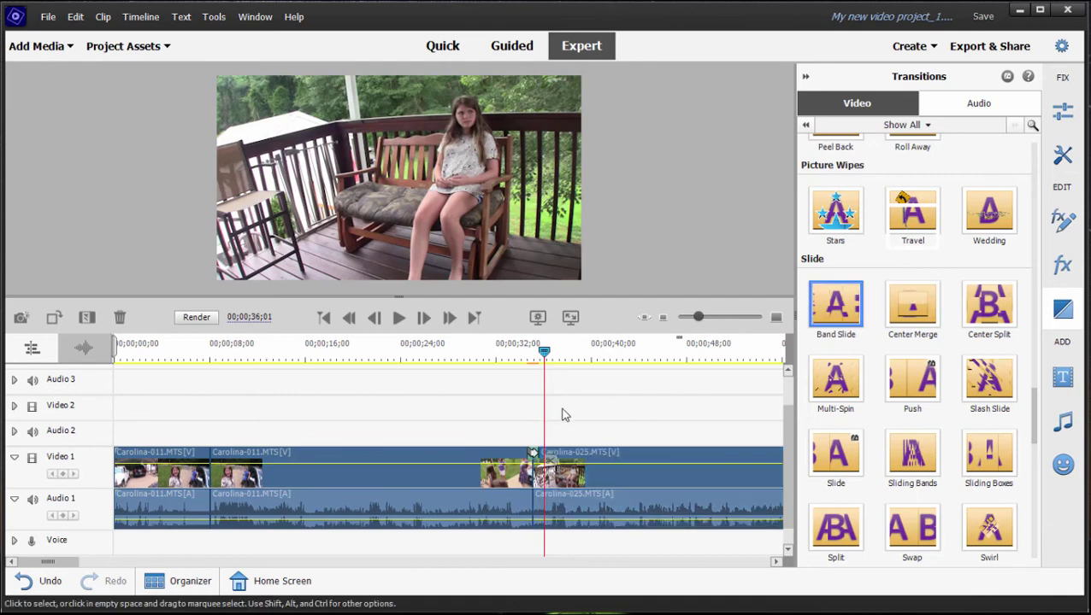